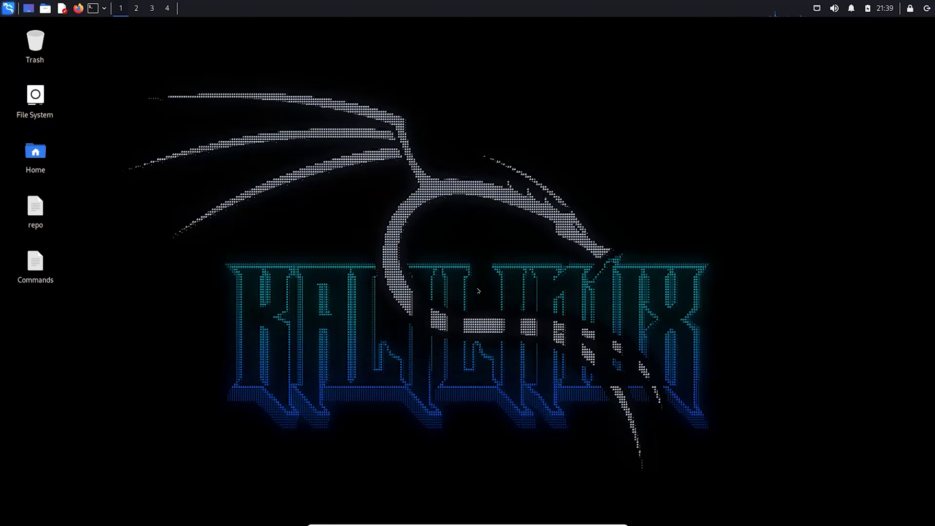
Open a new terminal window and run apt update as the kali user.
{"action": "left_click", "coordinate": [93, 8]}
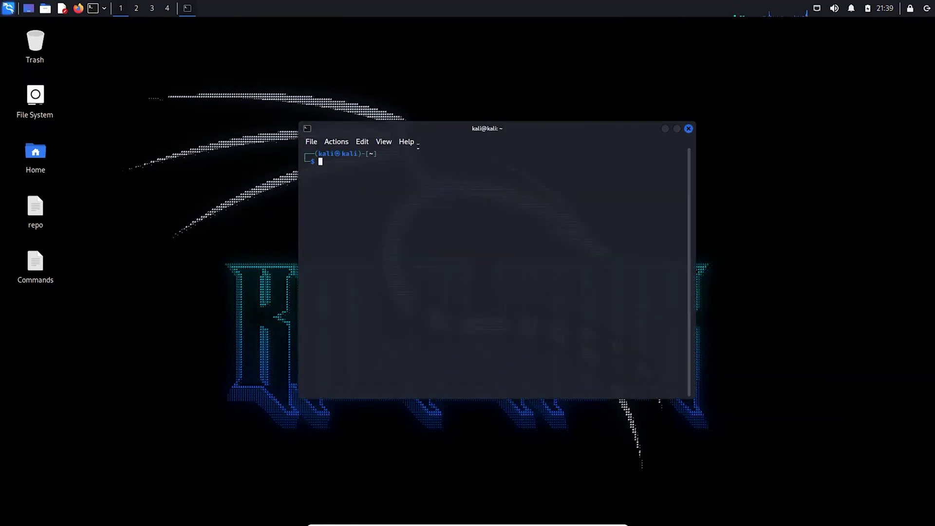
{"action": "left_click_drag", "start_coordinate": [435, 127], "coordinate": [426, 126]}
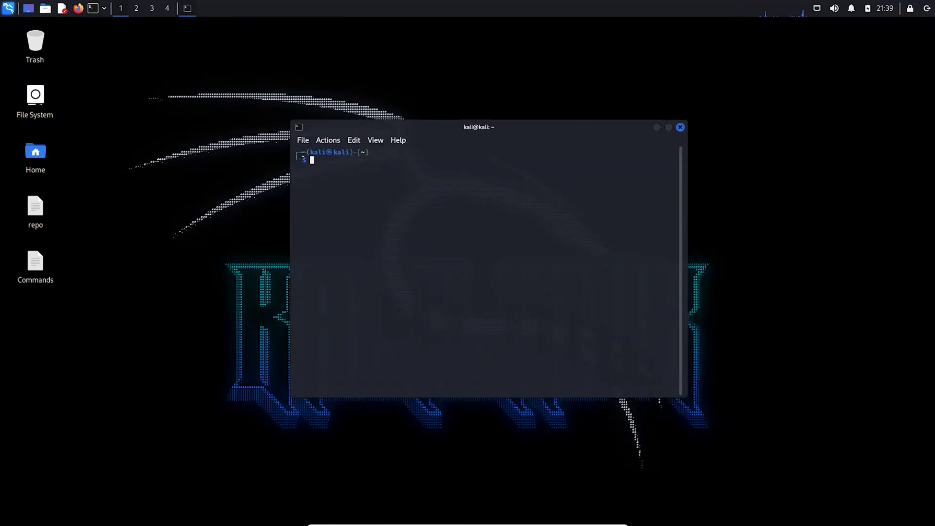
{"action": "double_click", "coordinate": [303, 160]}
{"action": "left_click", "coordinate": [325, 187]}
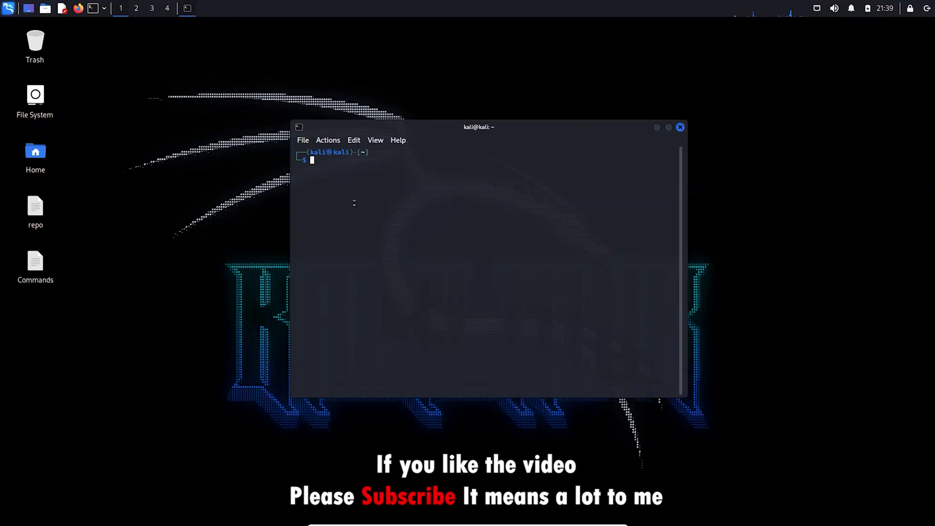
{"action": "type", "text": "ap"}
{"action": "type", "text": "t"}
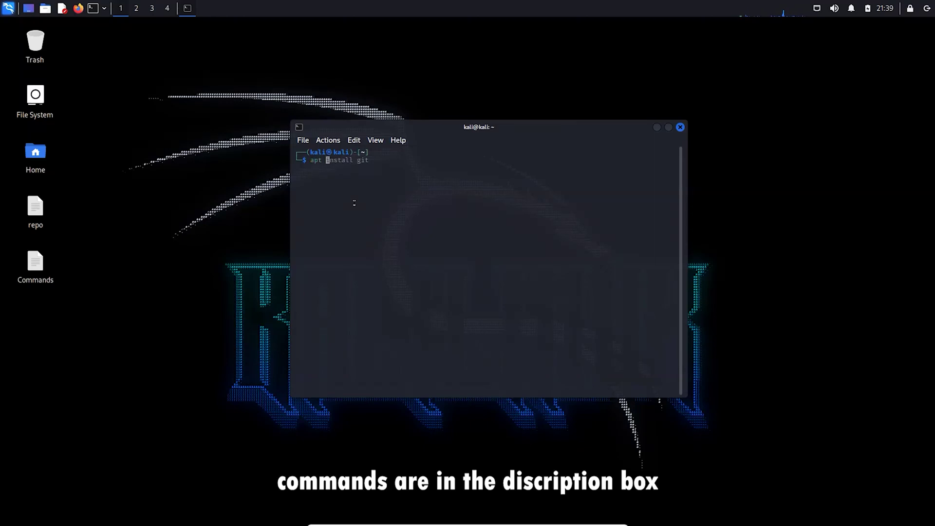
{"action": "type", "text": " up"}
{"action": "type", "text": "date"}
{"action": "key", "text": "Return"}
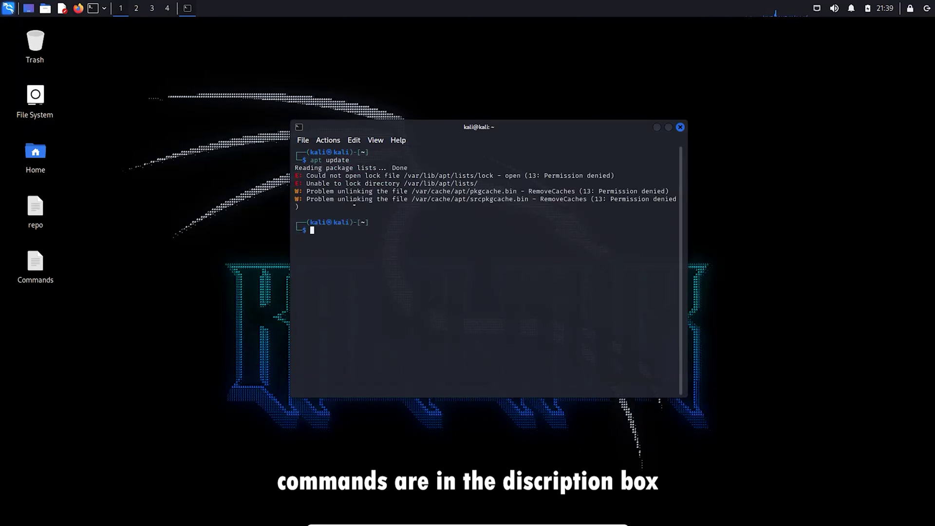
Highlight the lock and Permission denied error lines in the apt update output.
{"action": "left_click_drag", "start_coordinate": [356, 207], "coordinate": [285, 175]}
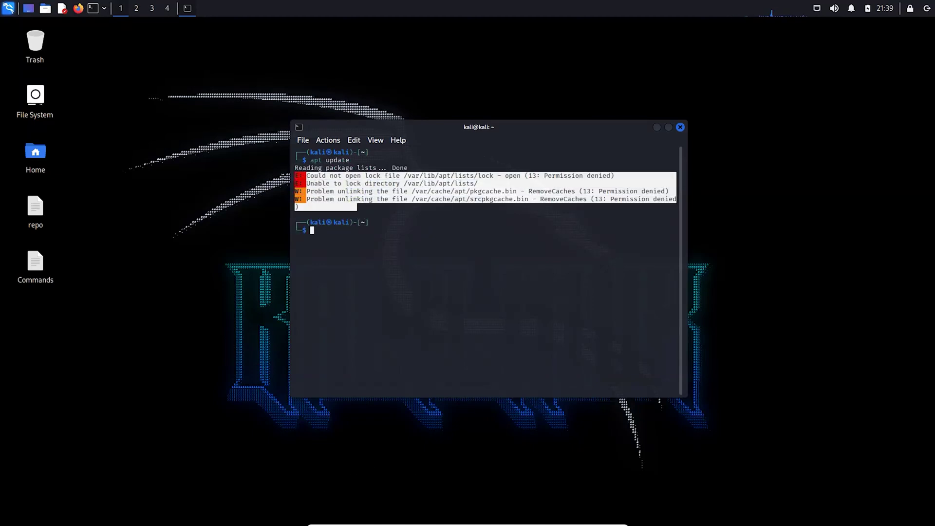
{"action": "left_click", "coordinate": [573, 178]}
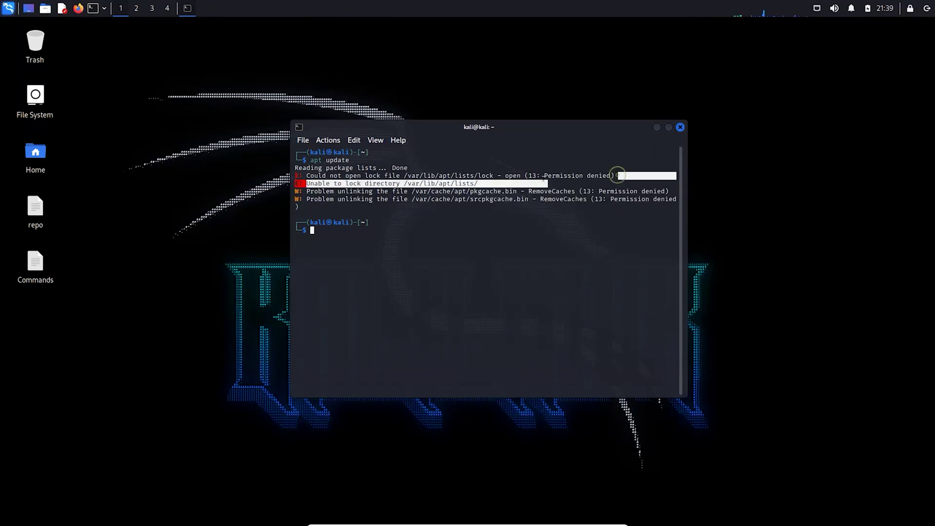
{"action": "left_click_drag", "start_coordinate": [616, 176], "coordinate": [528, 176]}
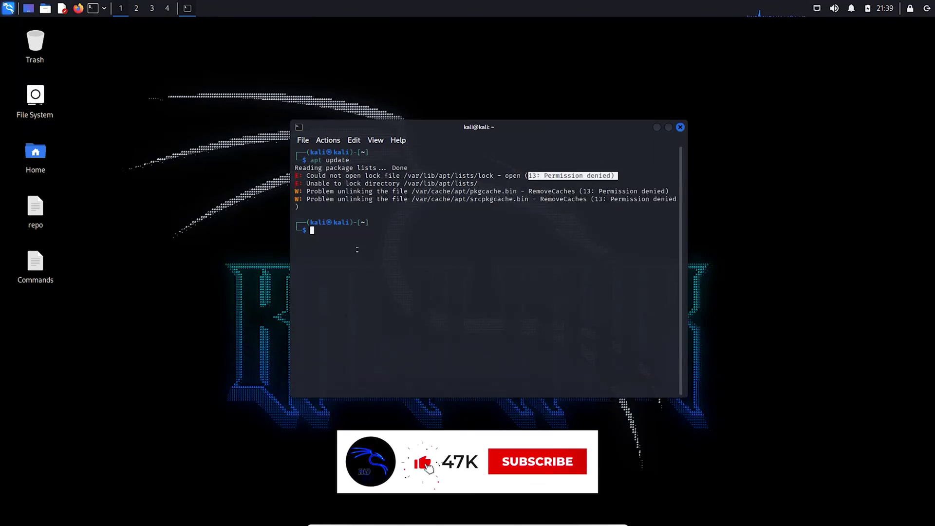
{"action": "left_click", "coordinate": [456, 301]}
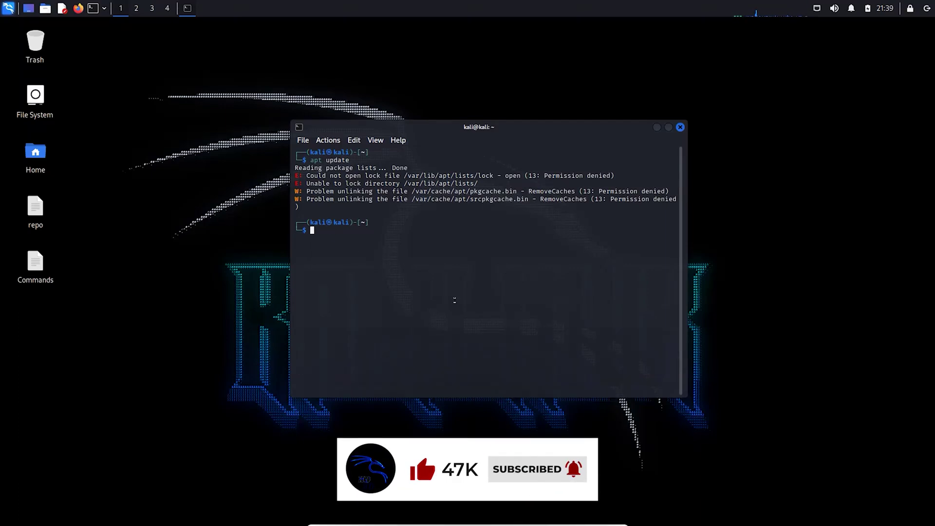
{"action": "type", "text": "sud"}
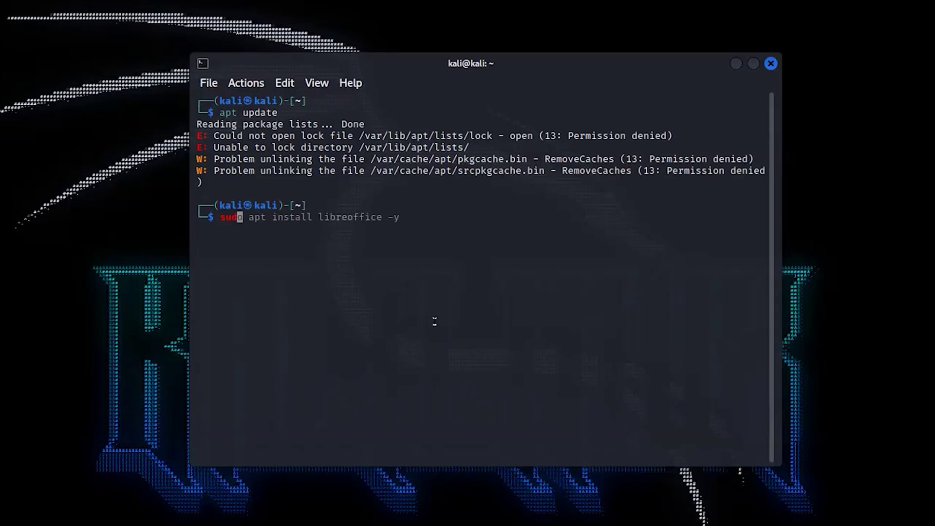
{"action": "type", "text": "o su"}
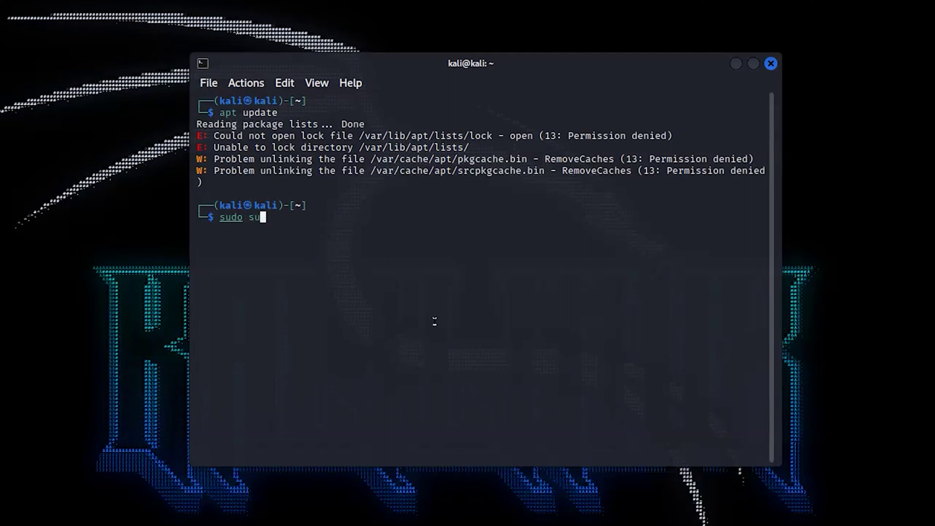
Switch to a root shell with sudo su, entering the kali user's password.
{"action": "key", "text": "Return"}
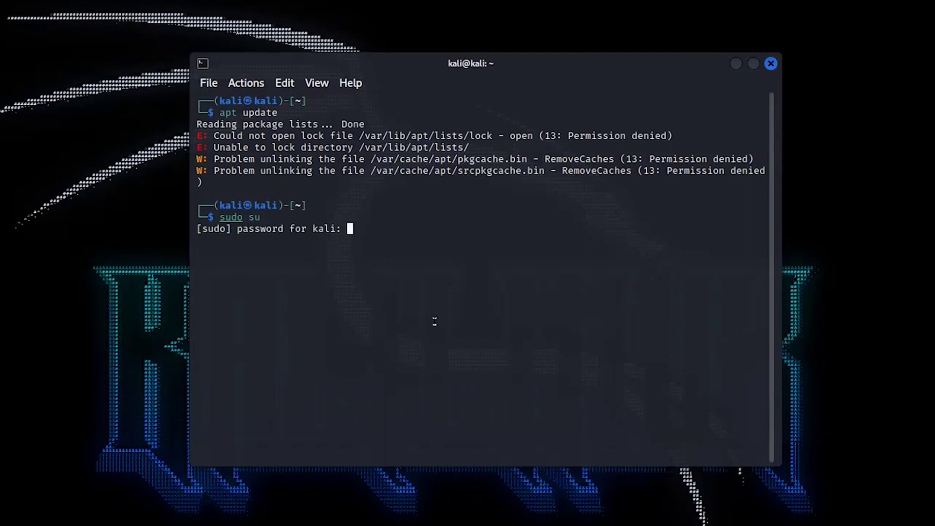
{"action": "key", "text": "Return"}
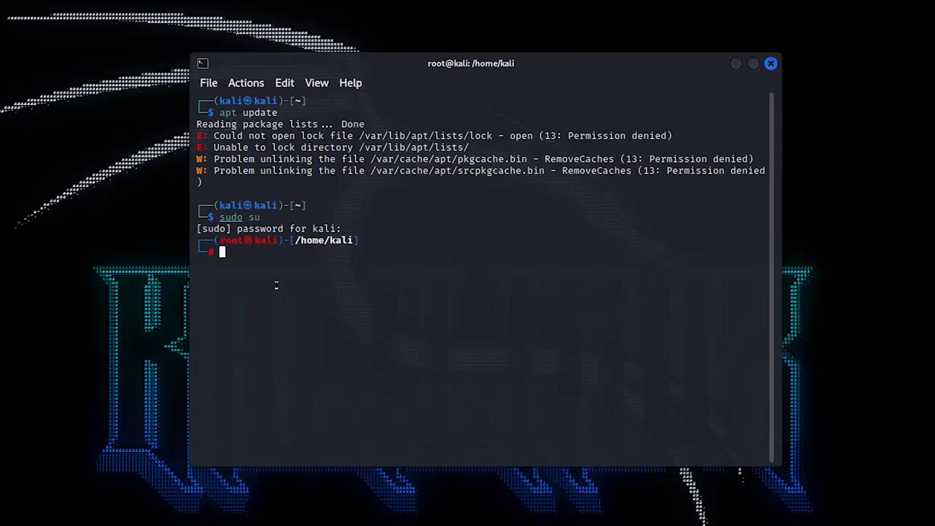
{"action": "type", "text": "p"}
{"action": "type", "text": "a"}
{"action": "type", "text": "sswd "}
{"action": "type", "text": "root"}
Set a new root password with passwd root, then highlight the earlier output.
{"action": "key", "text": "Return"}
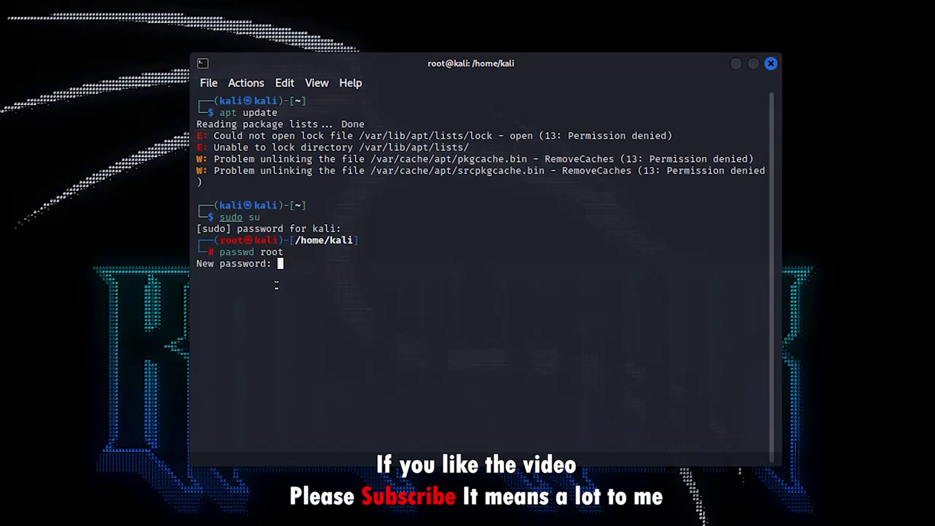
{"action": "key", "text": "Return"}
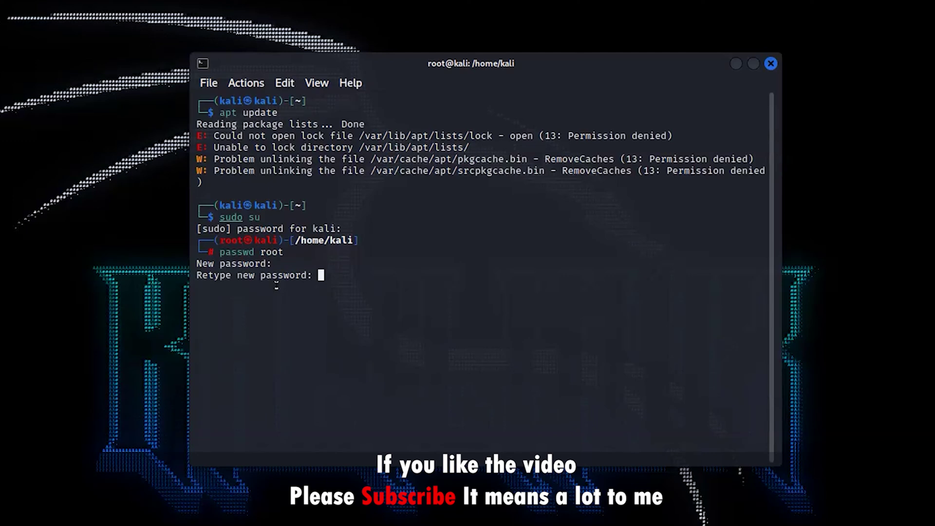
{"action": "key", "text": "Return"}
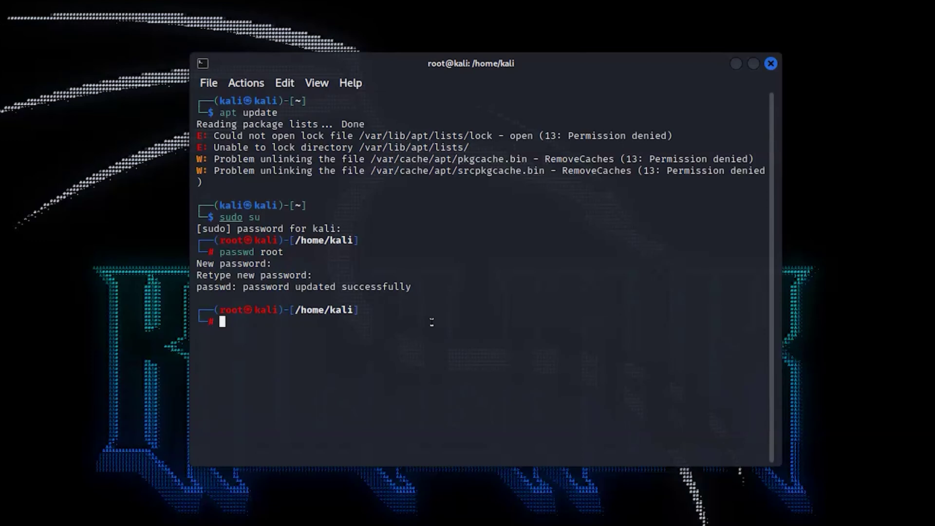
{"action": "left_click_drag", "start_coordinate": [435, 325], "coordinate": [154, 143]}
{"action": "left_click", "coordinate": [309, 343]}
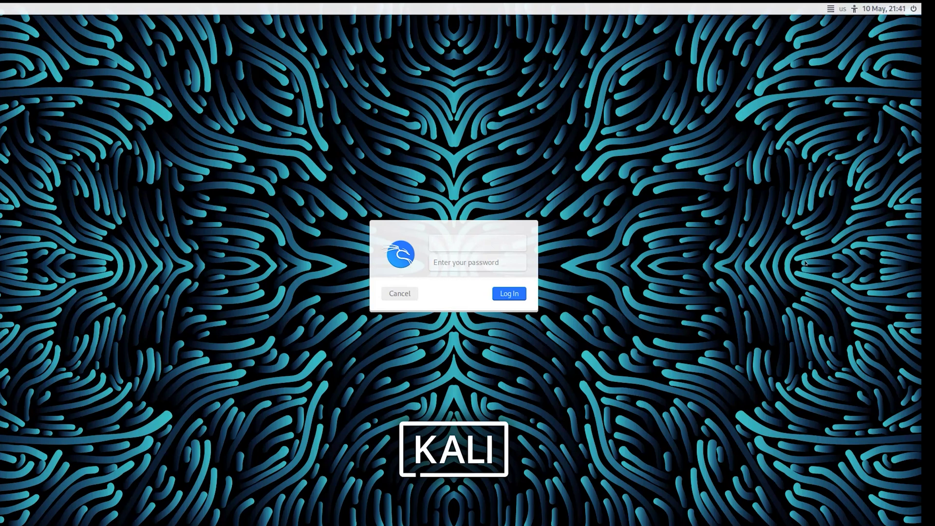
{"action": "type", "text": "ro"}
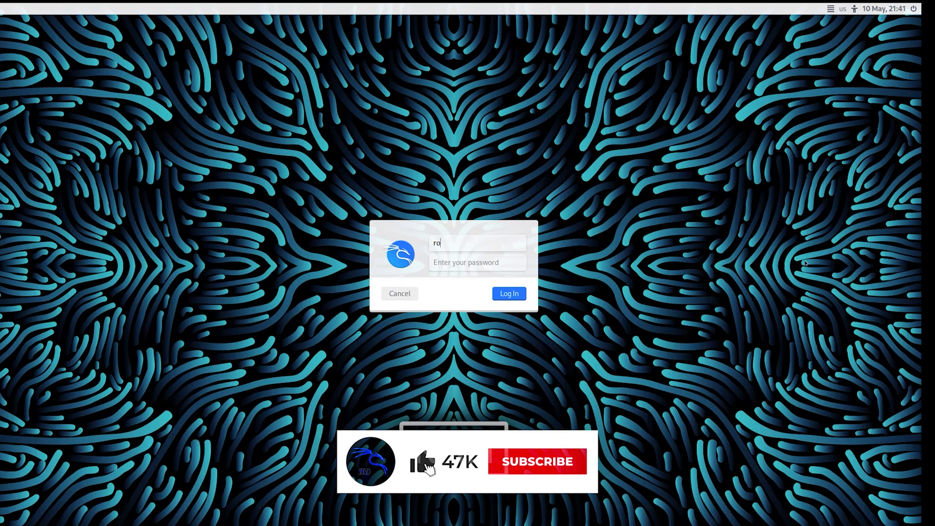
{"action": "type", "text": "ot"}
Move from the root username to the password field on the login screen.
{"action": "left_click", "coordinate": [489, 262]}
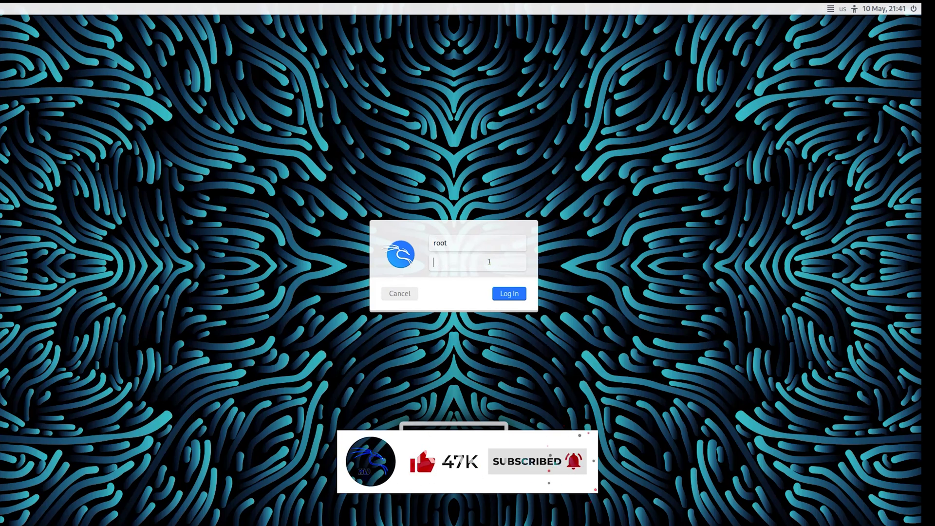
{"action": "type", "text": "too"}
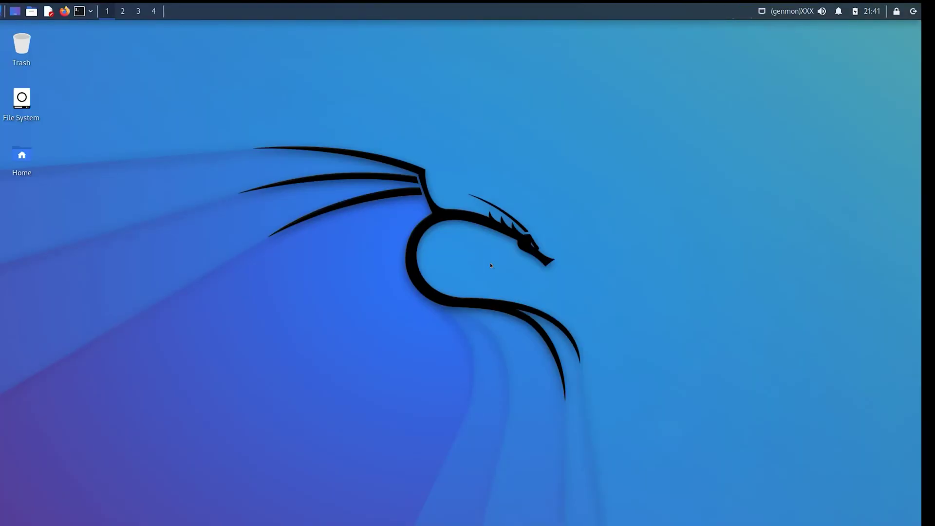
Open a root terminal with Ctrl+Alt+T and run a corrected apt update.
{"action": "key", "text": "ctrl+alt+t"}
{"action": "type", "text": "ap"}
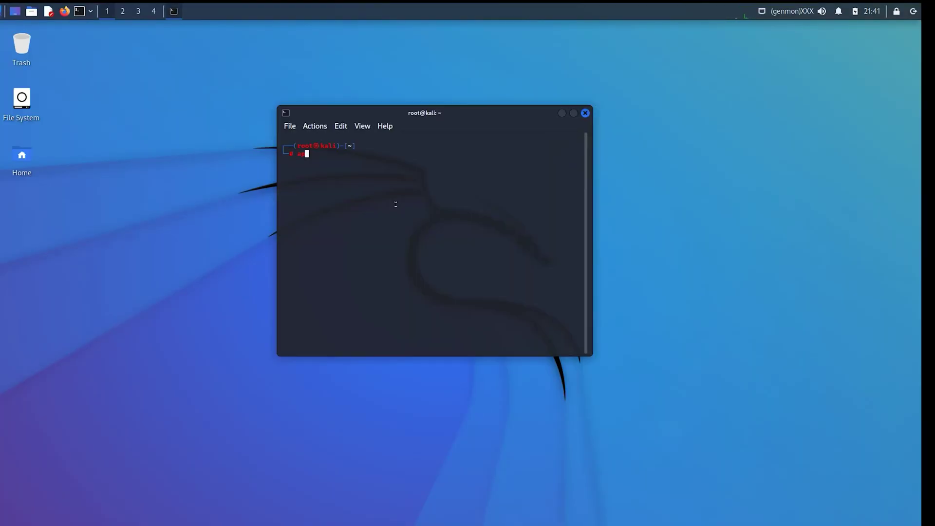
{"action": "type", "text": "t up"}
{"action": "type", "text": "ate"}
{"action": "key", "text": "BackSpace"}
{"action": "key", "text": "BackSpace"}
{"action": "key", "text": "BackSpace"}
{"action": "type", "text": "pda"}
{"action": "type", "text": "te"}
{"action": "key", "text": "Return"}
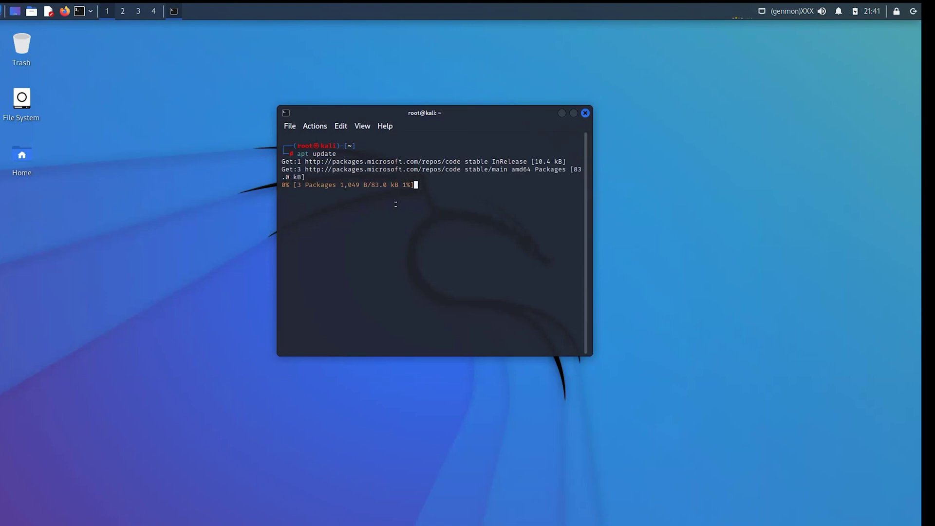